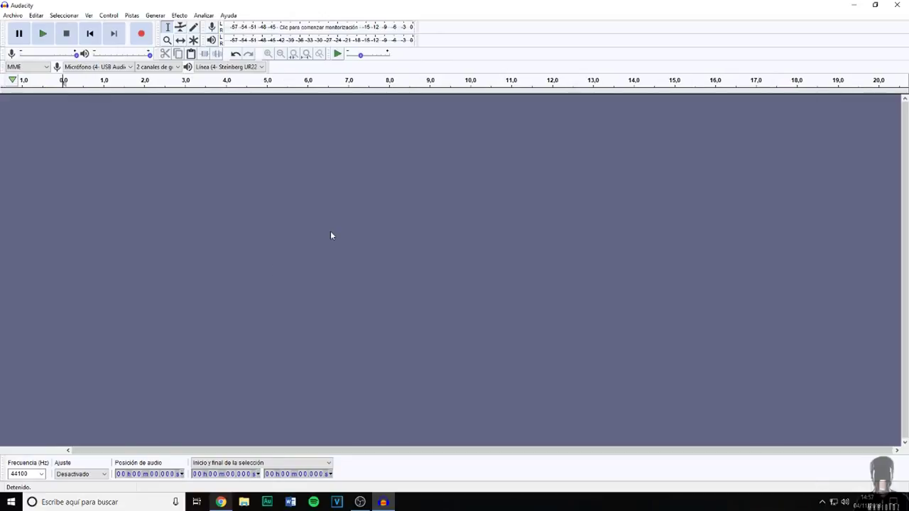
# - Record a voice take of about 8 seconds on a new stereo track and select its waveform
pyautogui.click(142, 34)
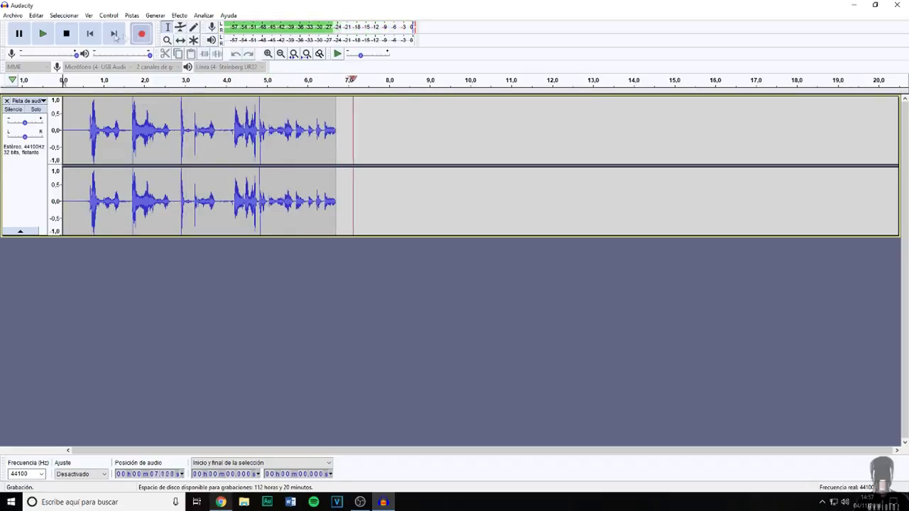
pyautogui.click(66, 33)
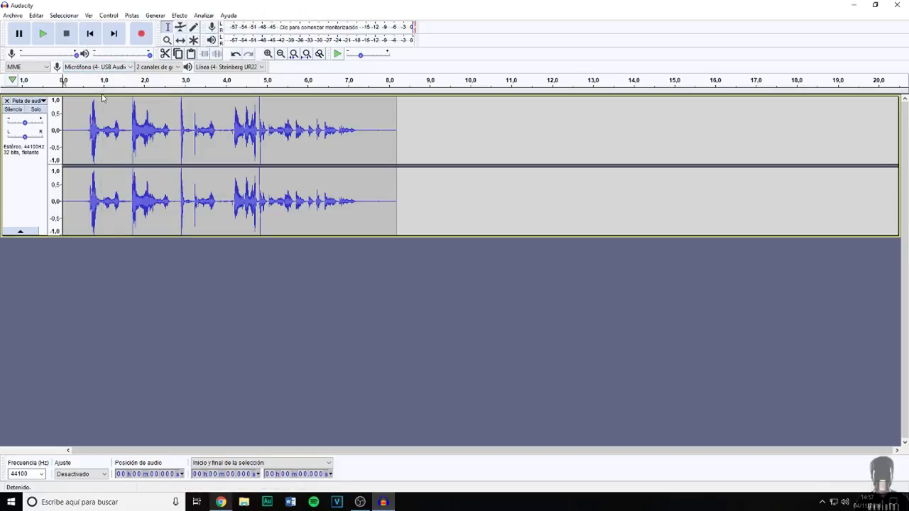
pyautogui.moveTo(74, 125); pyautogui.dragTo(409, 142)
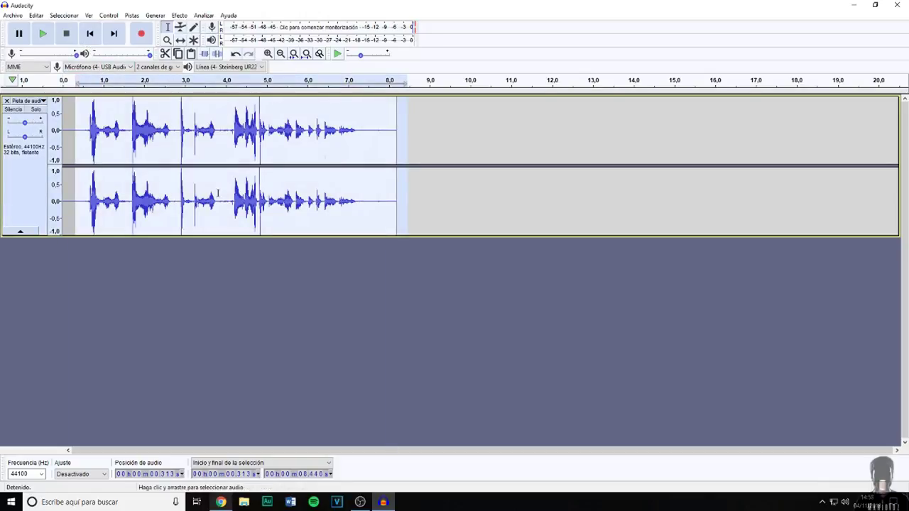
pyautogui.click(352, 136)
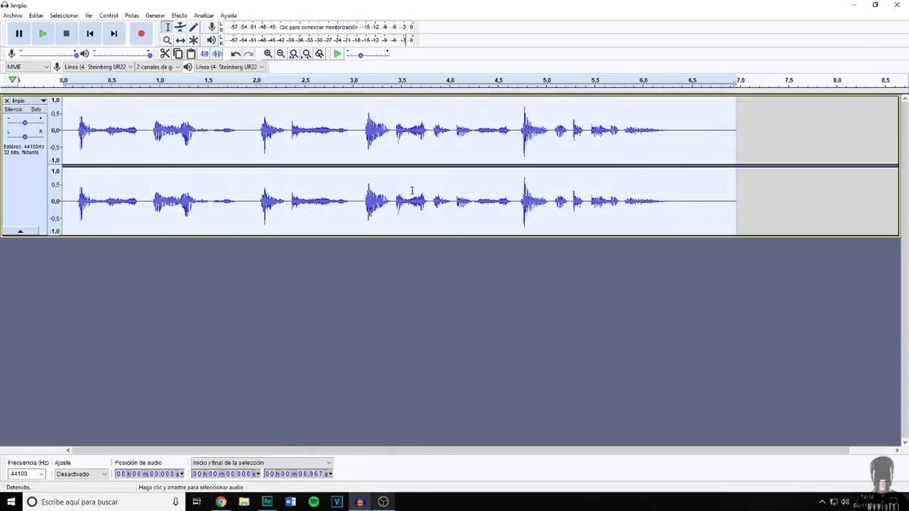
# - Apply Graves y agudos to the whole limpio clip with bass 3 dB, treble 0 dB and volume 2 dB
pyautogui.click(182, 16)
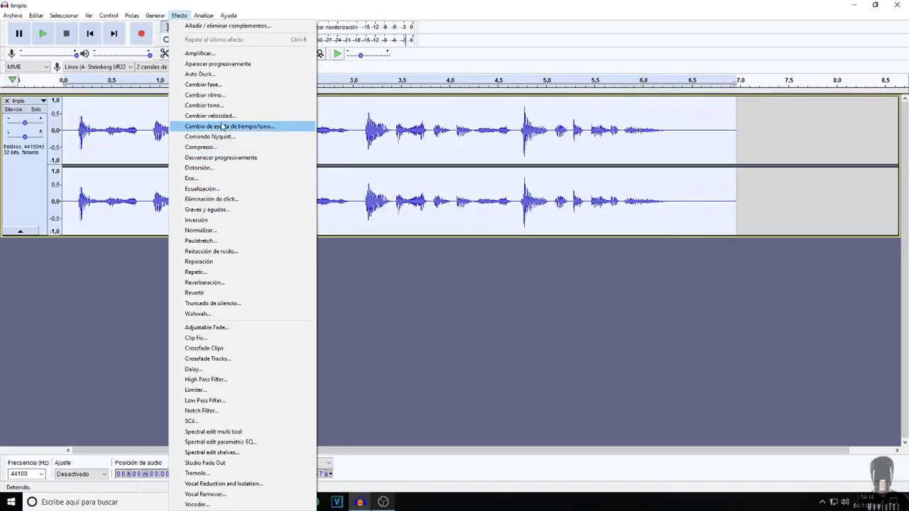
pyautogui.click(231, 210)
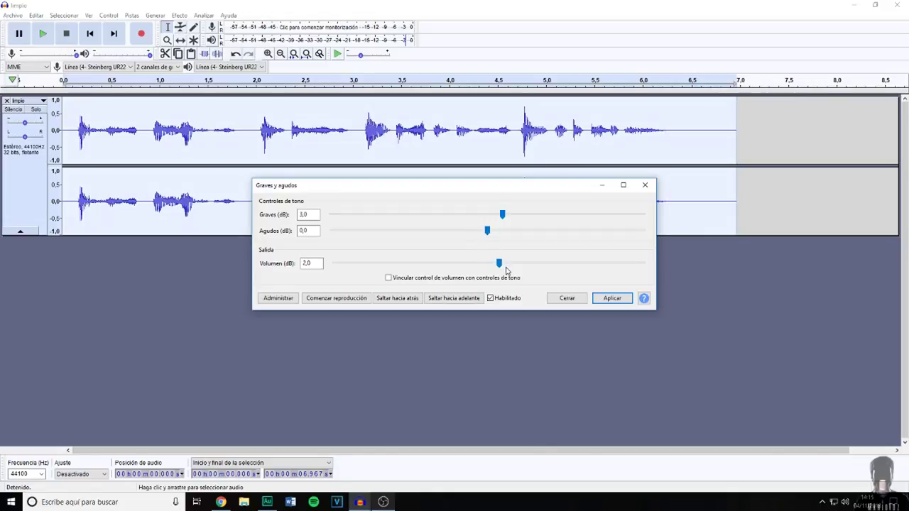
pyautogui.click(609, 298)
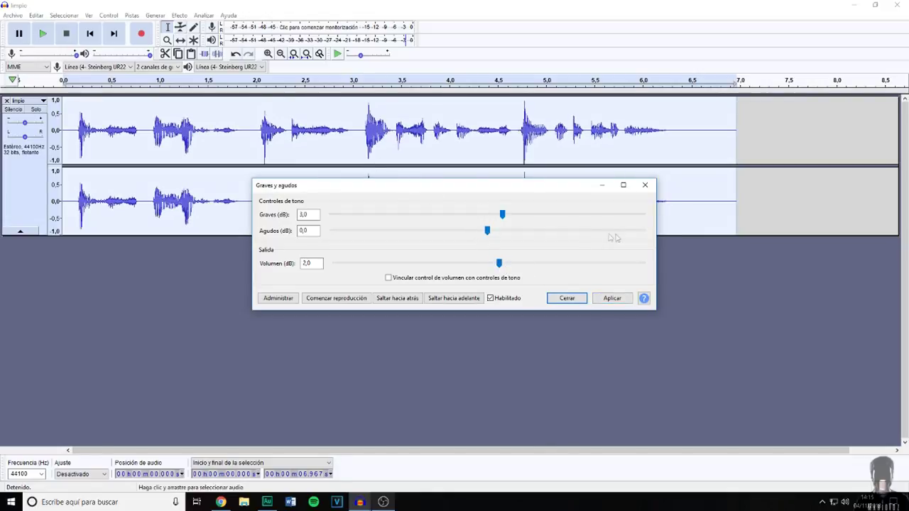
pyautogui.click(645, 185)
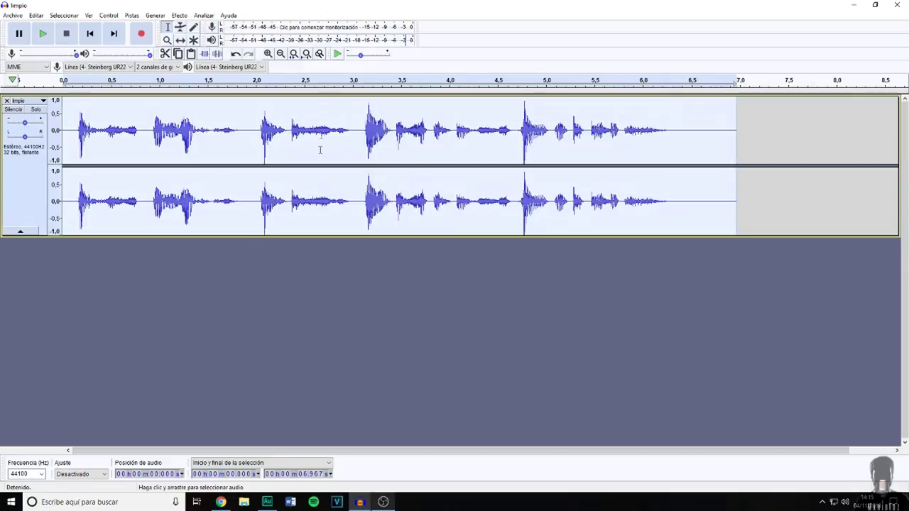
# - Lower the limpio clip's pitch by 11.984 percent (-2.21 semitones) without changing its tempo
pyautogui.click(179, 15)
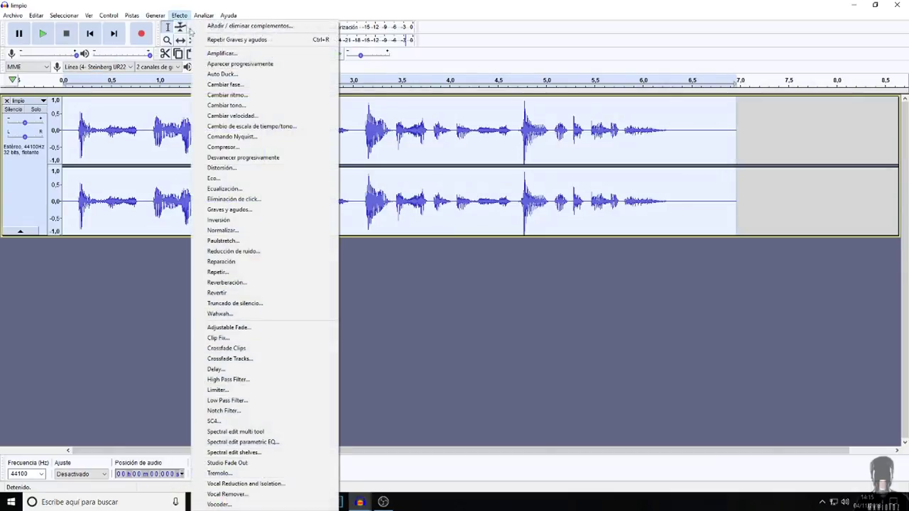
pyautogui.click(245, 105)
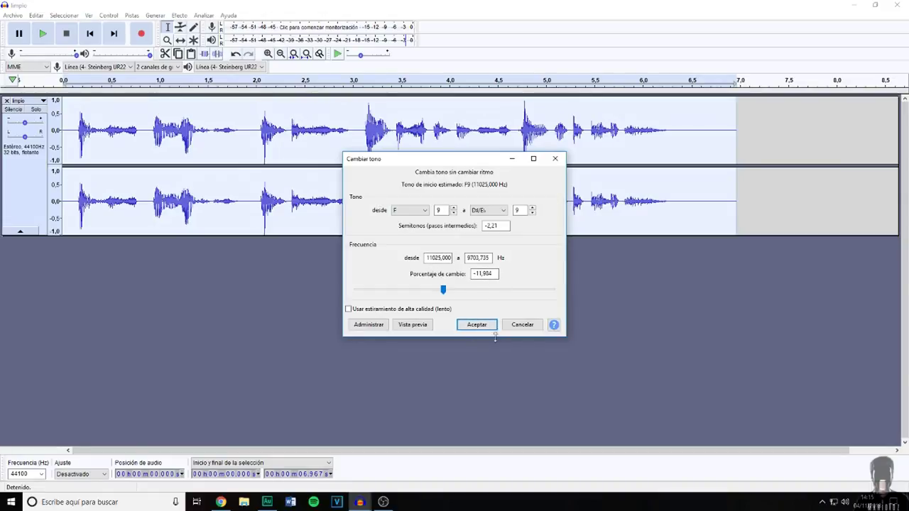
pyautogui.click(479, 327)
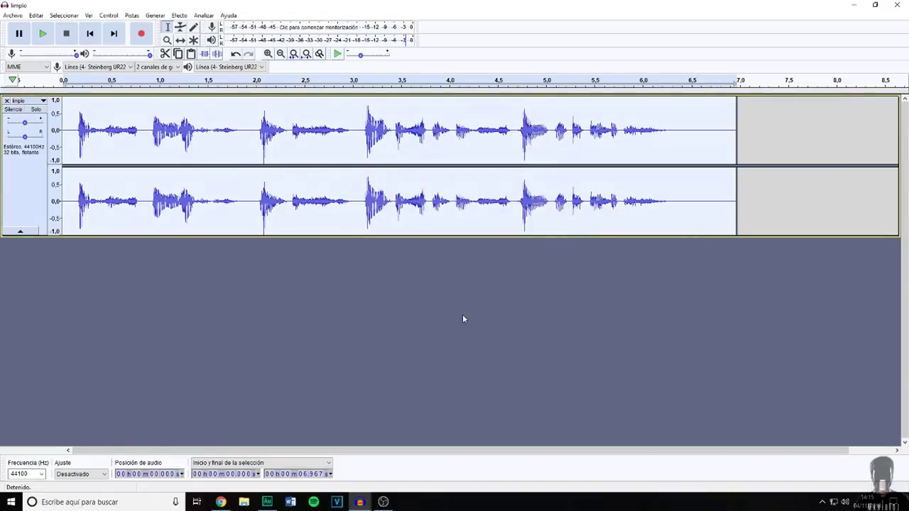
# - Apply Graves y agudos to the limpio clip with bass -1 dB, treble 2 dB and volume 2 dB
pyautogui.click(179, 15)
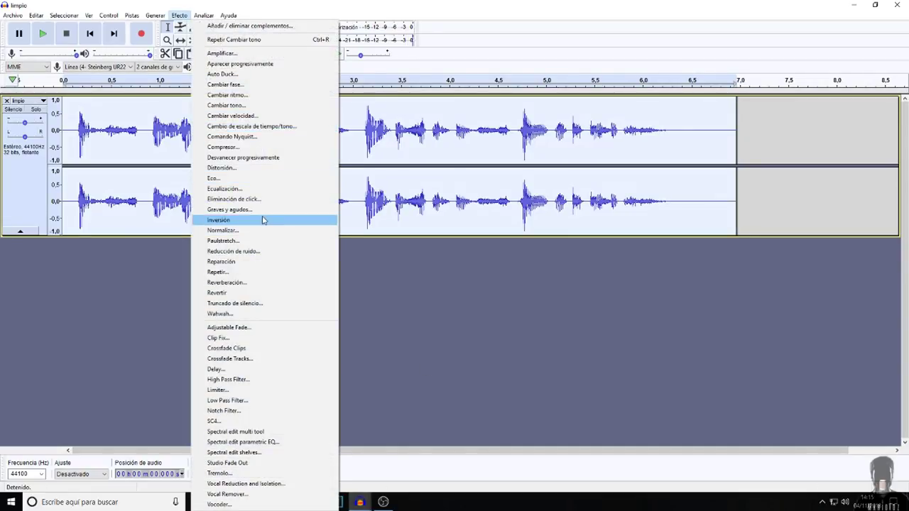
pyautogui.click(235, 209)
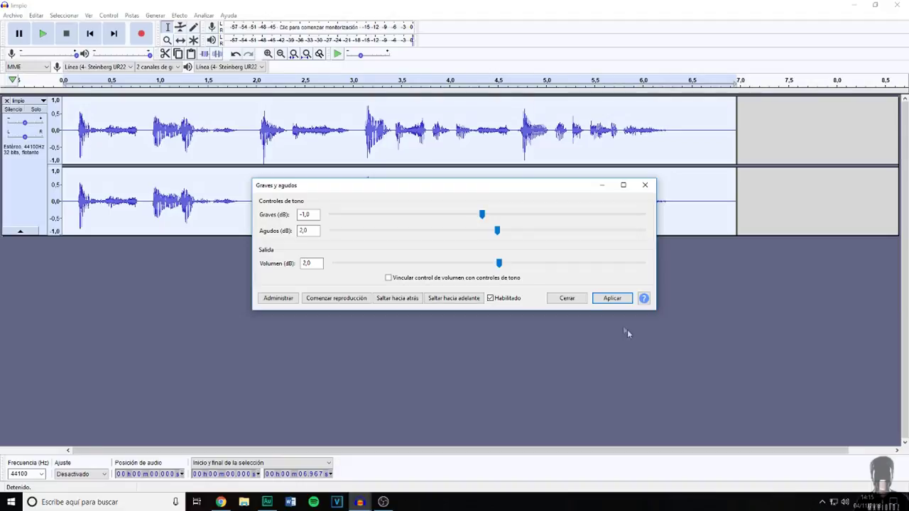
pyautogui.click(608, 299)
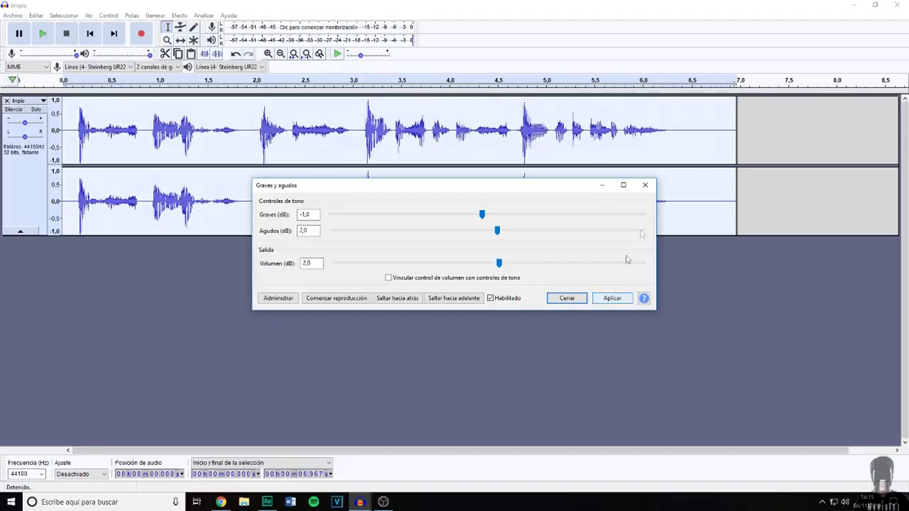
pyautogui.click(645, 185)
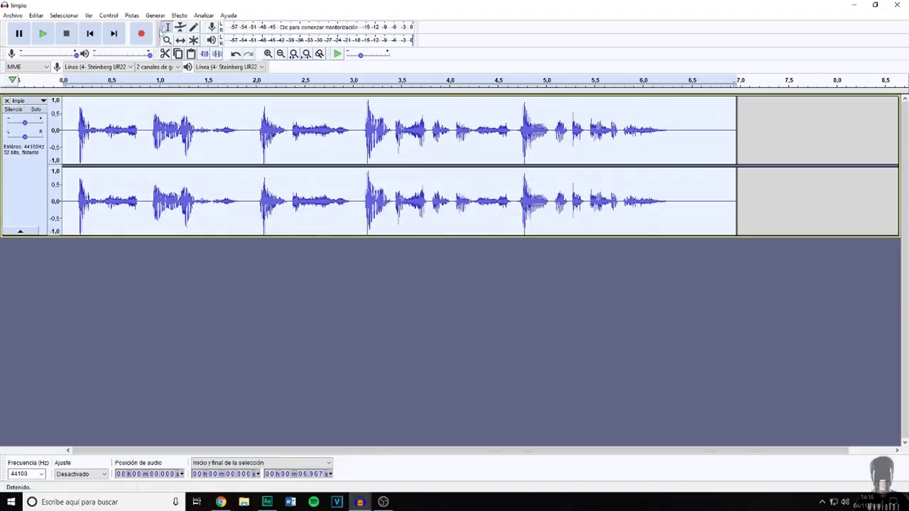
# - Apply a Soft Limit limiter to the limpio clip at -3 dB with 10 ms hold and no make-up gain, and play back the result
pyautogui.click(180, 16)
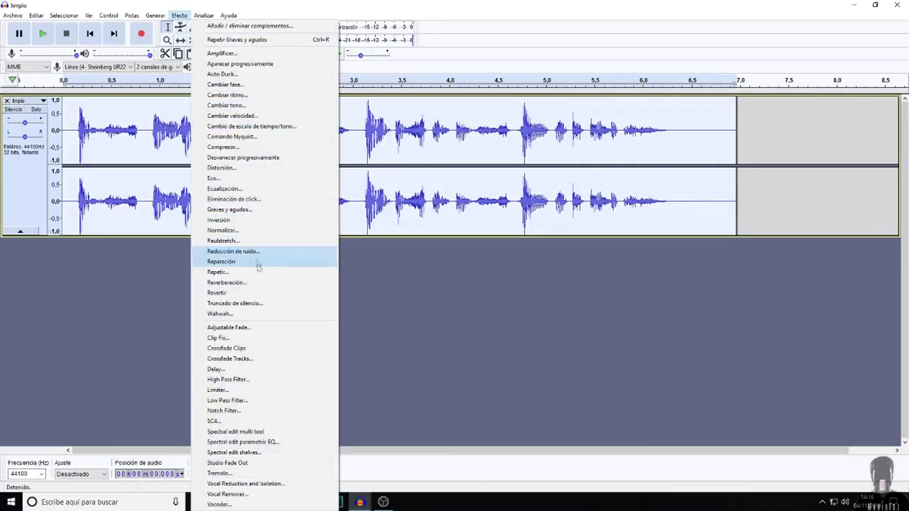
pyautogui.click(265, 390)
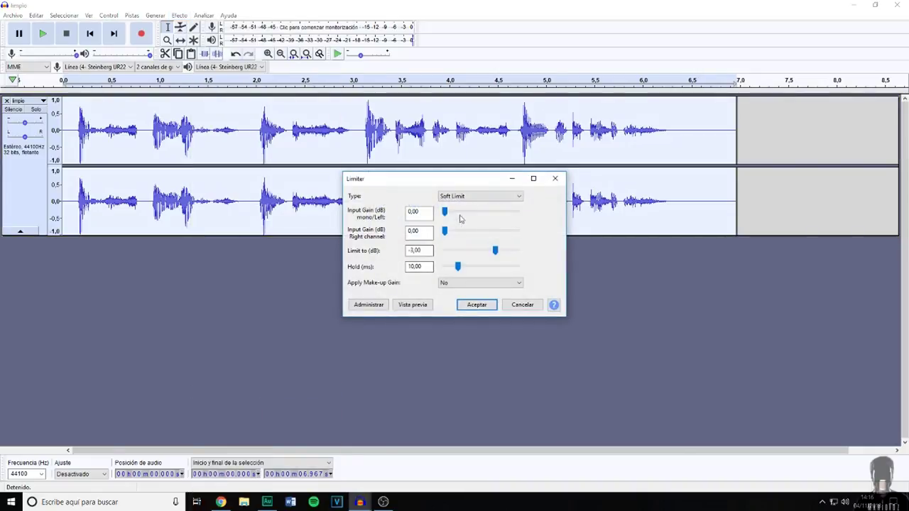
pyautogui.hotkey('shift', 'Tab')
pyautogui.hotkey('shift', 'Tab')
pyautogui.hotkey('shift', 'Tab')
pyautogui.hotkey('shift', 'Tab')
pyautogui.hotkey('shift', 'Tab')
pyautogui.hotkey('shift', 'Tab')
pyautogui.hotkey('shift', 'Tab')
pyautogui.hotkey('alt', 'Down')
pyautogui.press('Return')
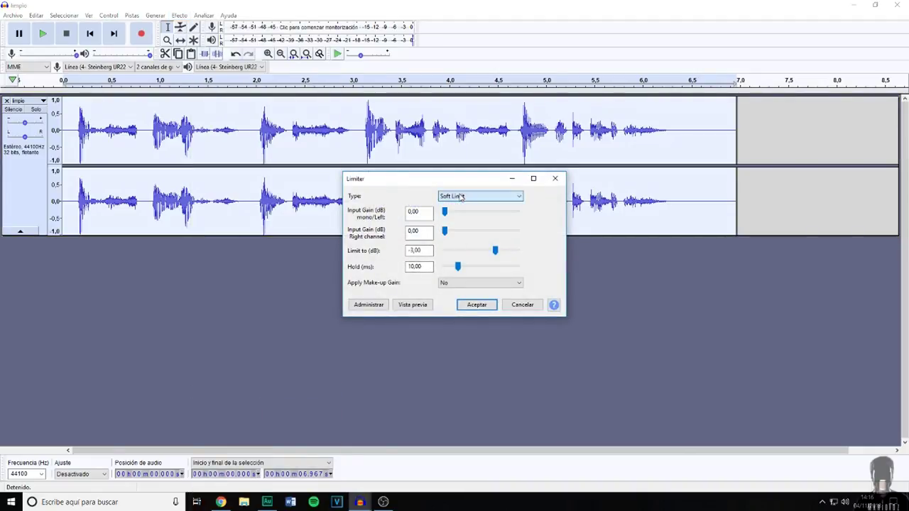
pyautogui.click(443, 282)
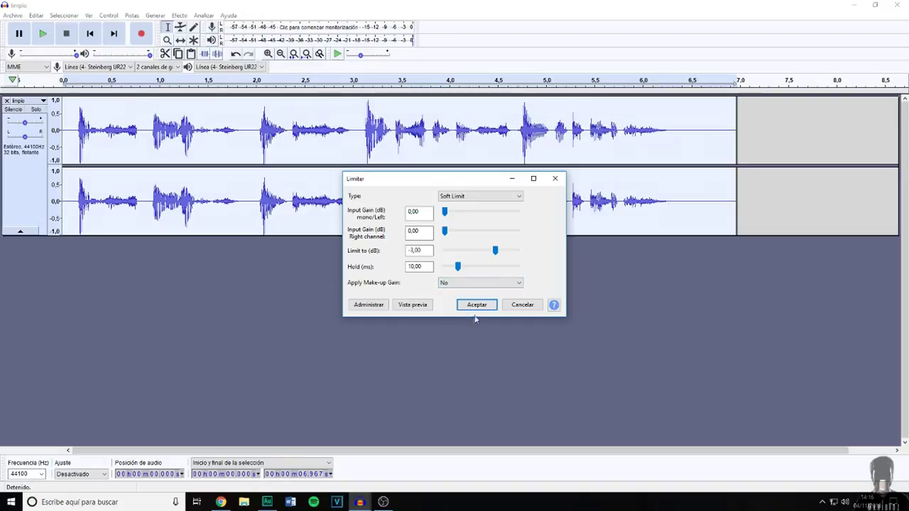
pyautogui.click(476, 309)
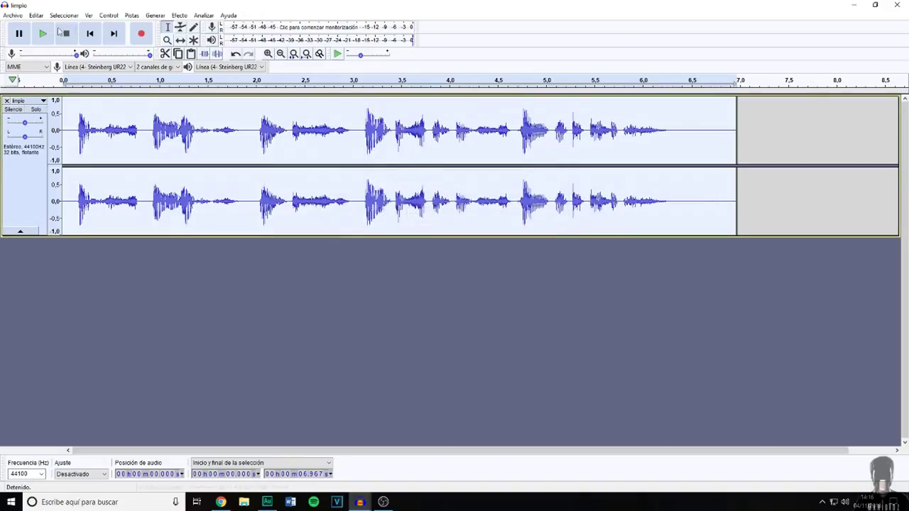
pyautogui.press('space')
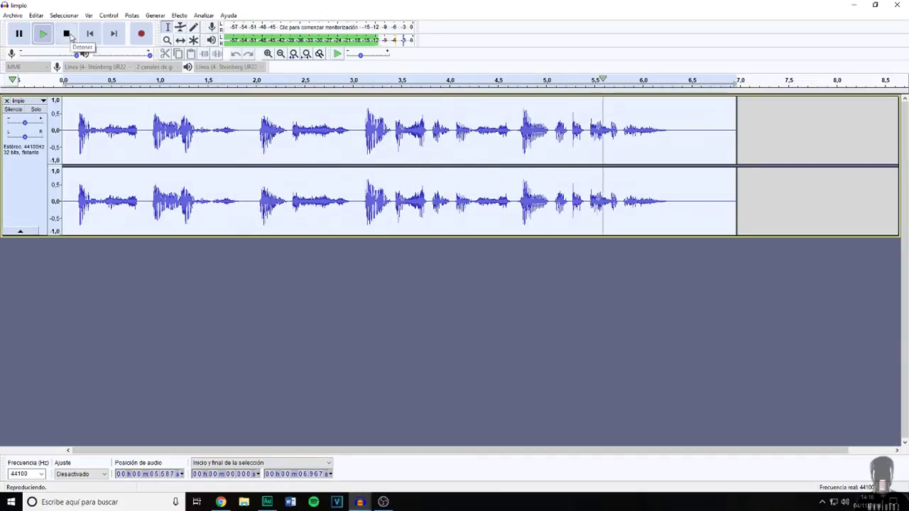
pyautogui.click(67, 33)
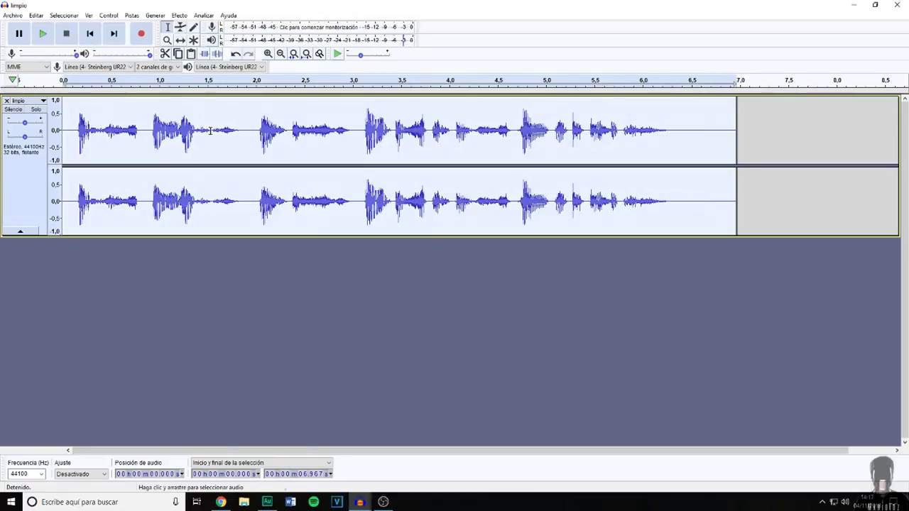
# - Export the processed audio as an MP3 file named uuu and clear the clip selection
pyautogui.click(13, 15)
pyautogui.moveTo(81, 92)
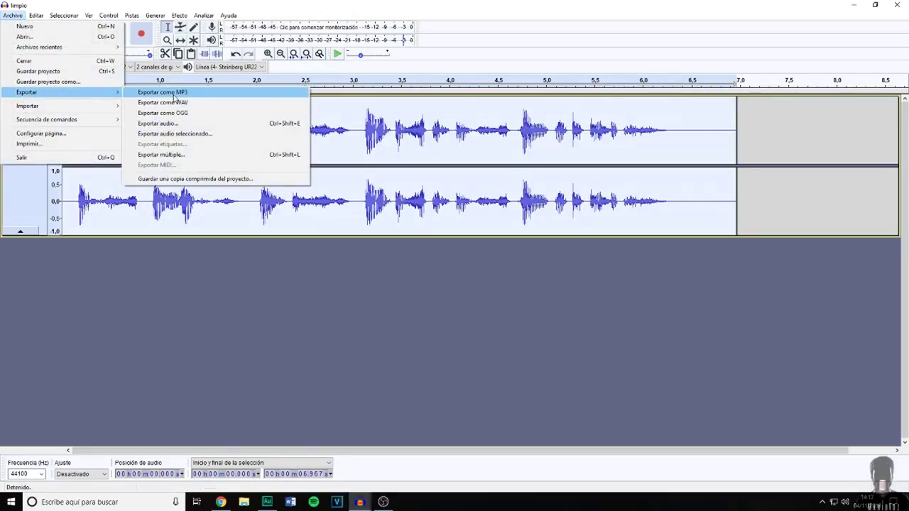
pyautogui.click(174, 92)
pyautogui.write('uuu')
pyautogui.click(256, 199)
pyautogui.click(424, 311)
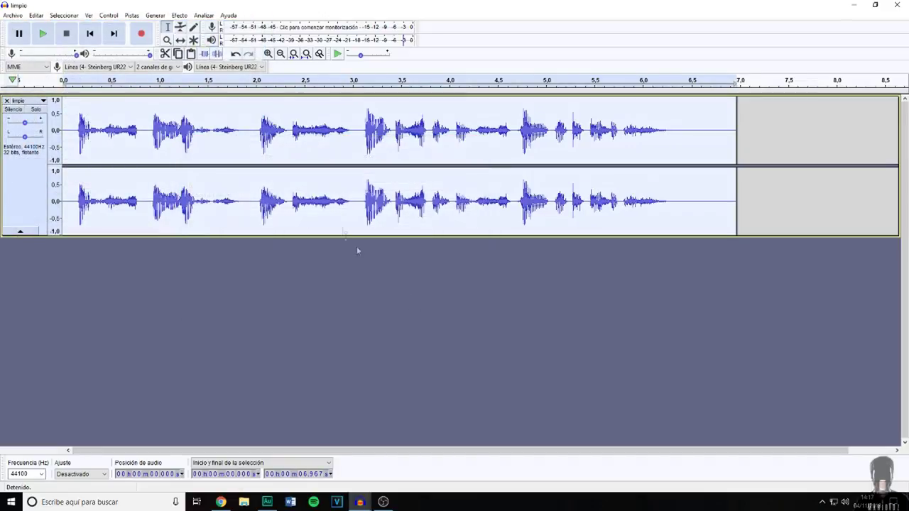
pyautogui.click(310, 183)
pyautogui.click(416, 193)
# - Import the exported uuu audio file into the project as a second track
pyautogui.click(9, 15)
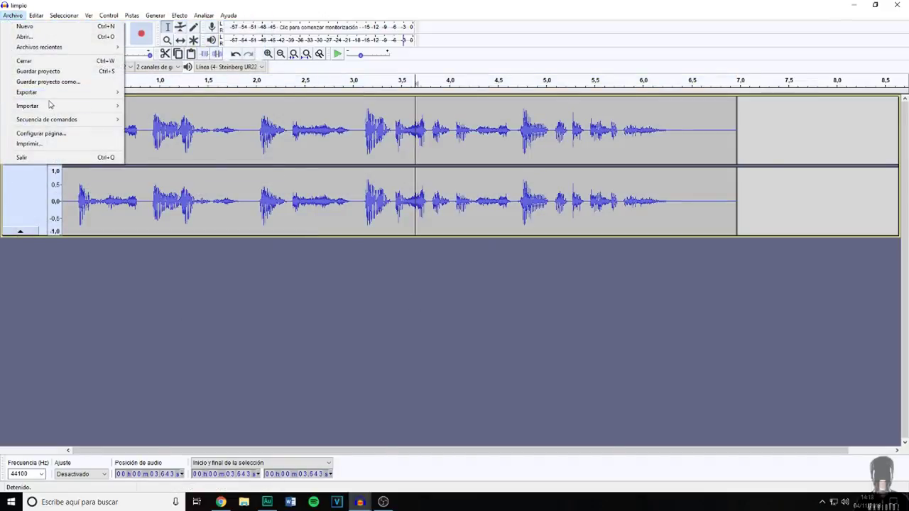
pyautogui.moveTo(86, 106)
pyautogui.click(138, 108)
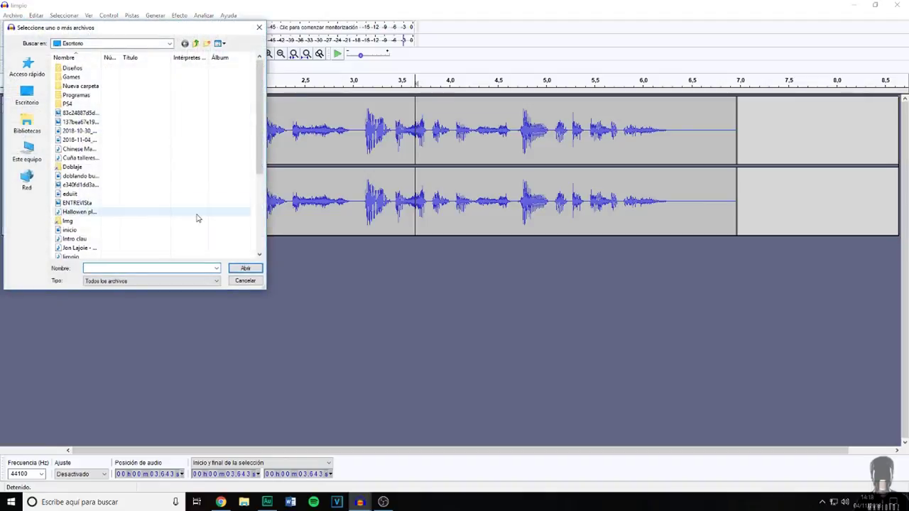
pyautogui.write('u')
pyautogui.click(126, 276)
pyautogui.click(235, 271)
pyautogui.click(86, 272)
# - Shift the uuu track earlier in time so its waveform starts in line with the limpio track
pyautogui.click(268, 54)
pyautogui.click(268, 54)
pyautogui.moveTo(145, 203); pyautogui.dragTo(188, 203)
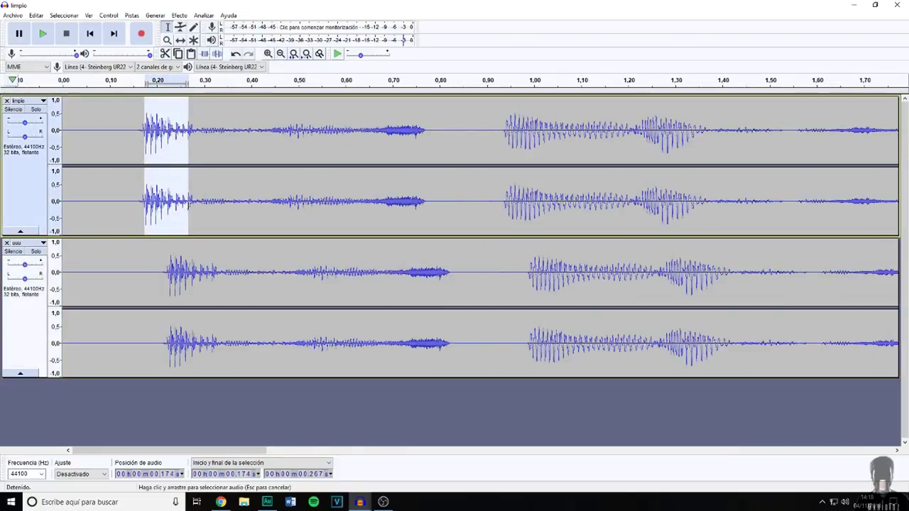
pyautogui.click(169, 271)
pyautogui.moveTo(170, 271); pyautogui.dragTo(135, 271)
pyautogui.click(171, 271)
pyautogui.click(210, 132)
pyautogui.click(180, 40)
pyautogui.moveTo(185, 293); pyautogui.dragTo(160, 283)
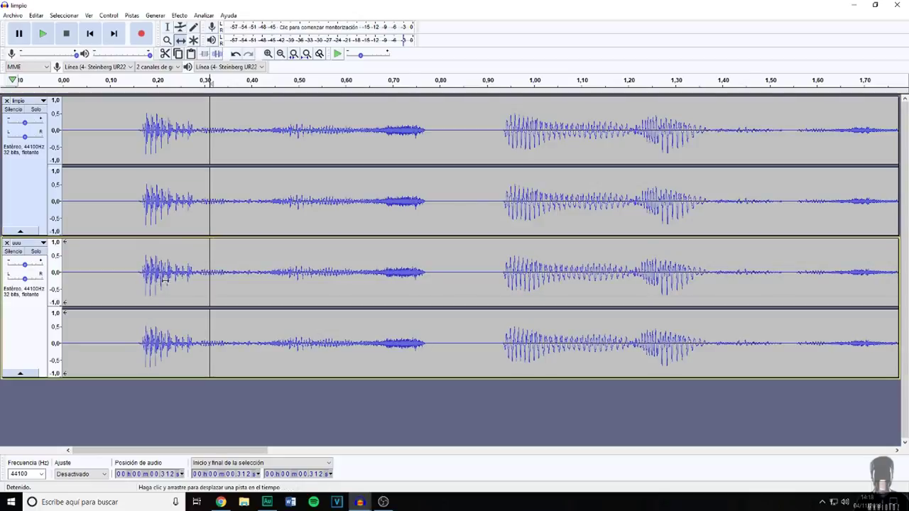
# - Apply a High Pass Filter at 1000 Hz with 6 dB rolloff to the whole uuu clip
pyautogui.click(281, 55)
pyautogui.click(281, 55)
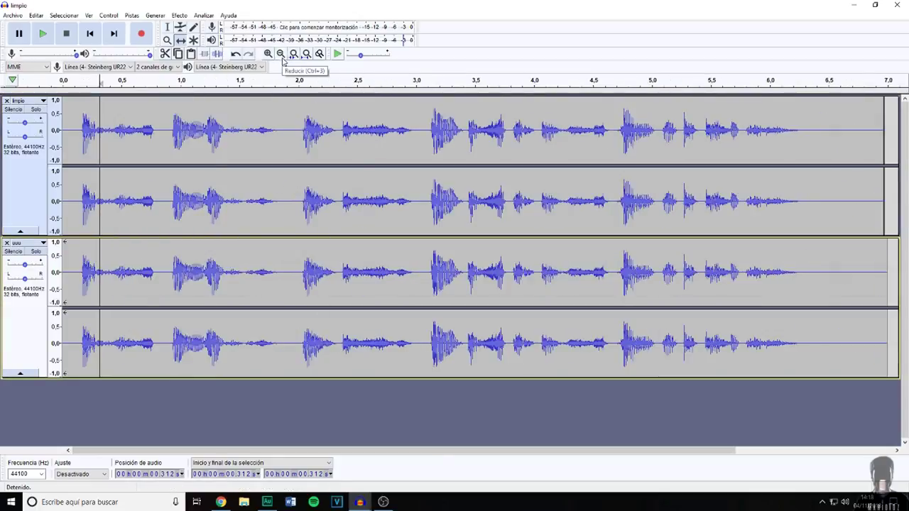
pyautogui.click(282, 55)
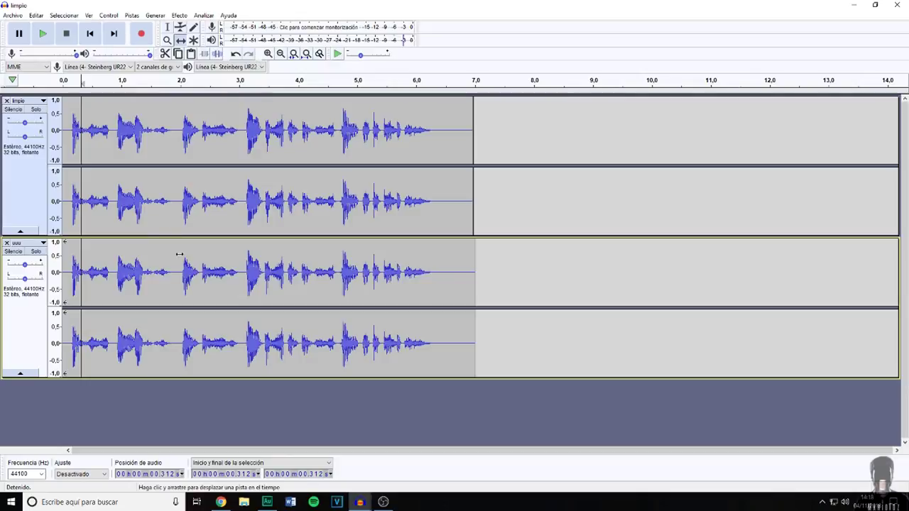
pyautogui.click(169, 29)
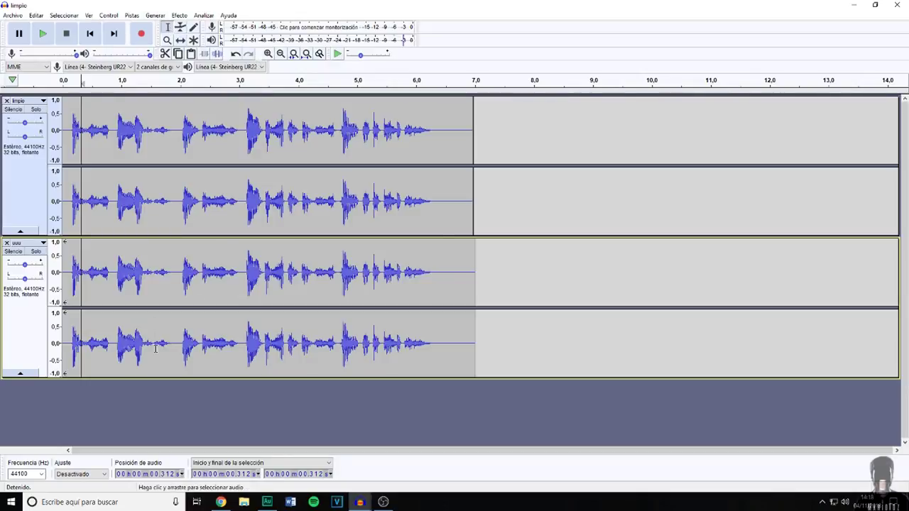
pyautogui.doubleClick(151, 279)
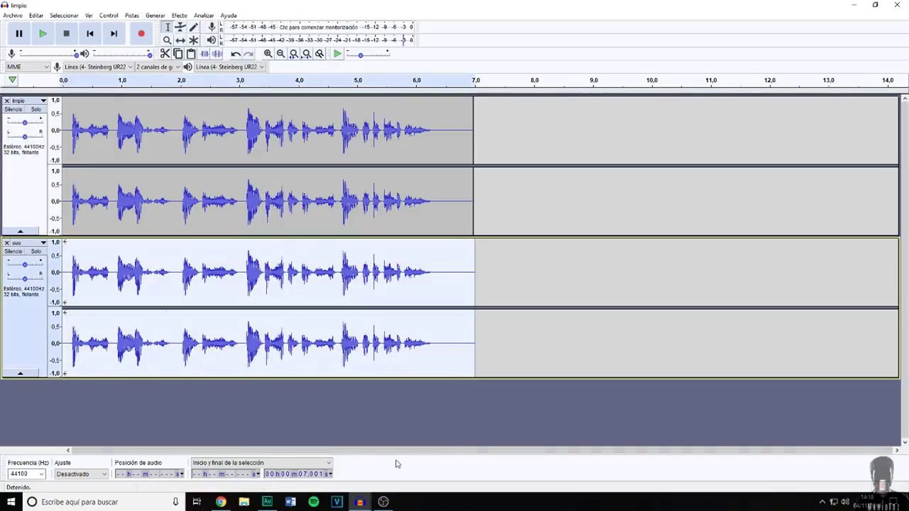
pyautogui.click(182, 15)
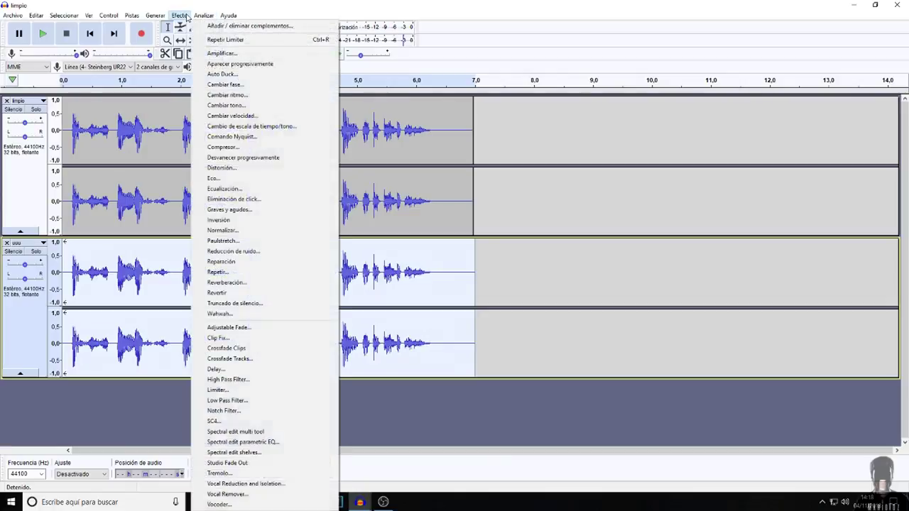
pyautogui.click(206, 380)
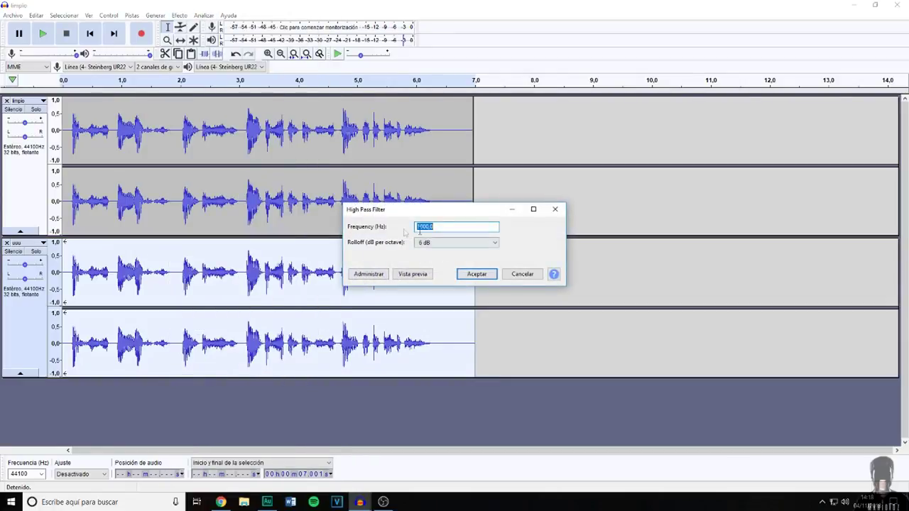
pyautogui.click(477, 273)
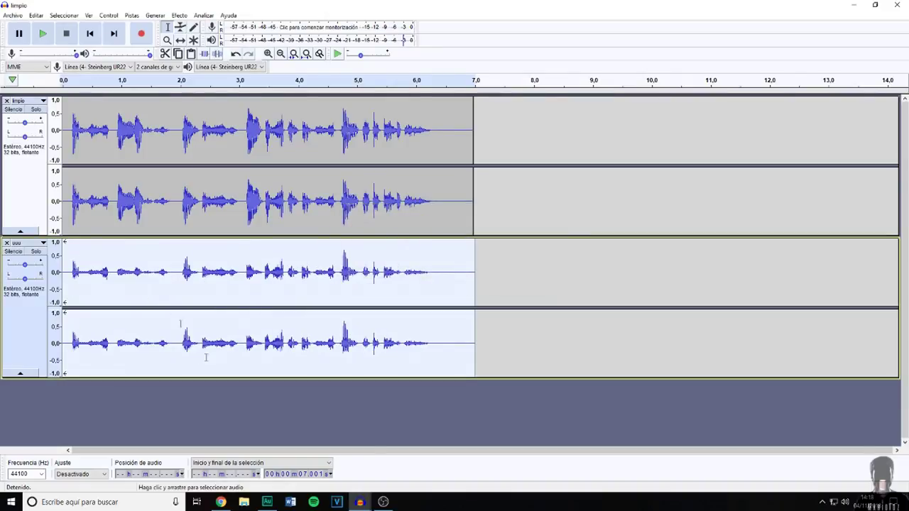
# - Apply a Notch Filter at 60 Hz with Q 1.0 to the uuu clip and slightly lower that track's gain
pyautogui.click(179, 15)
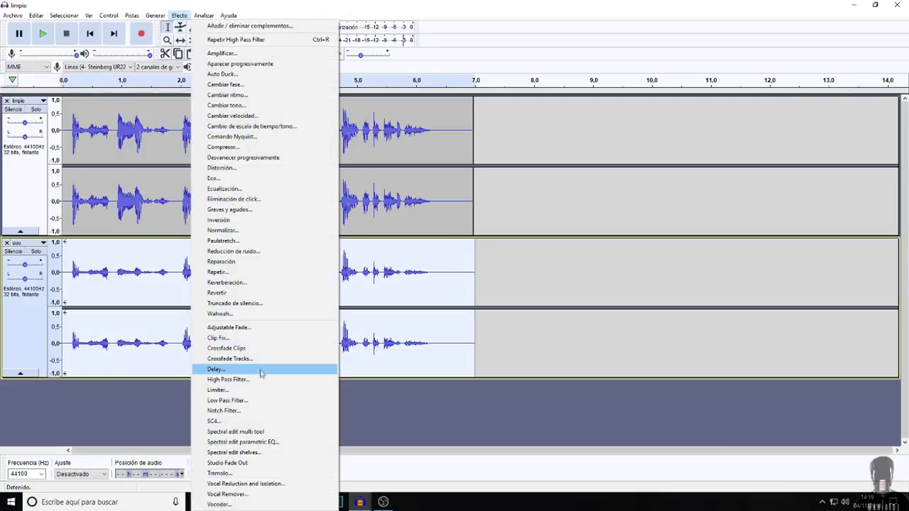
pyautogui.click(260, 412)
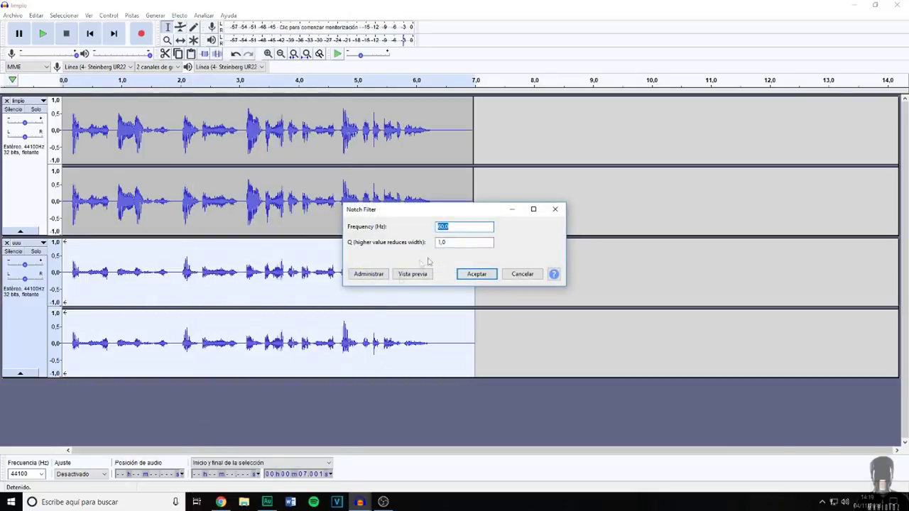
pyautogui.click(471, 277)
pyautogui.click(184, 292)
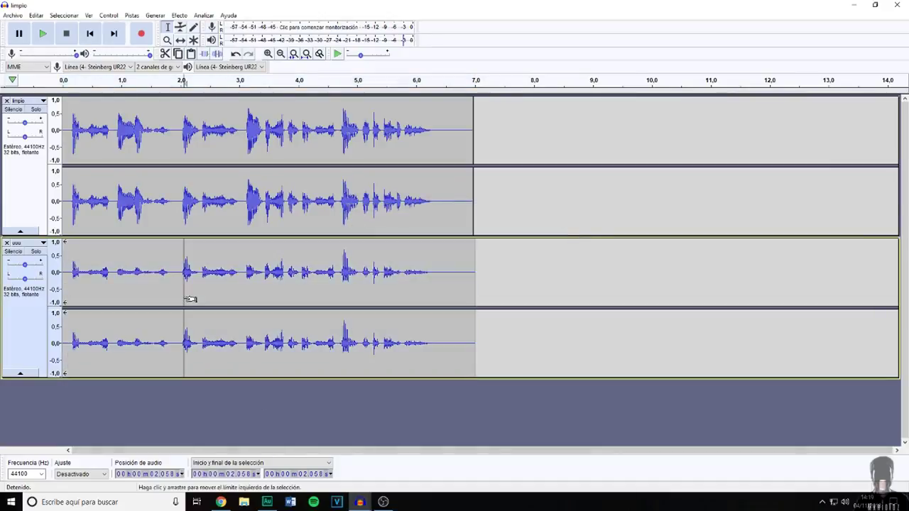
pyautogui.moveTo(25, 264); pyautogui.dragTo(18, 274)
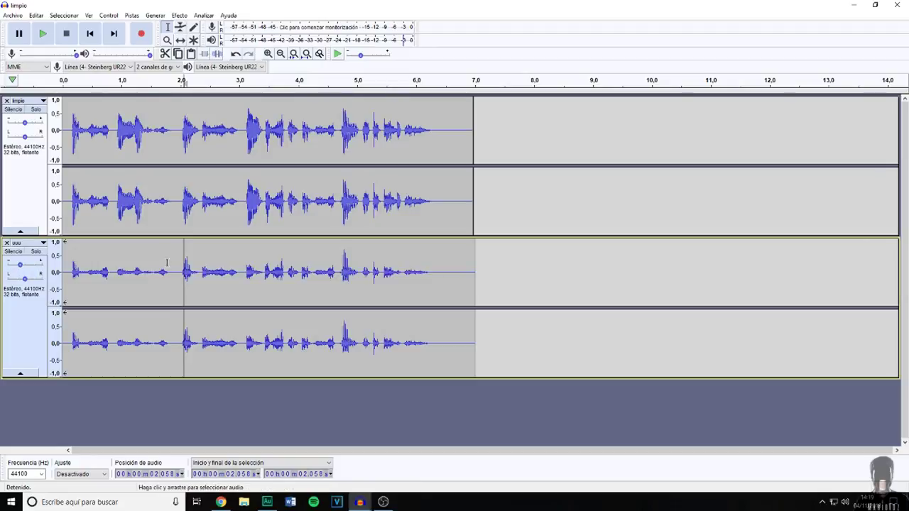
# - Apply soft distortion (Distorsión suave) to the whole limpio clip with a distortion amount of 38 and output level of 50
pyautogui.doubleClick(510, 176)
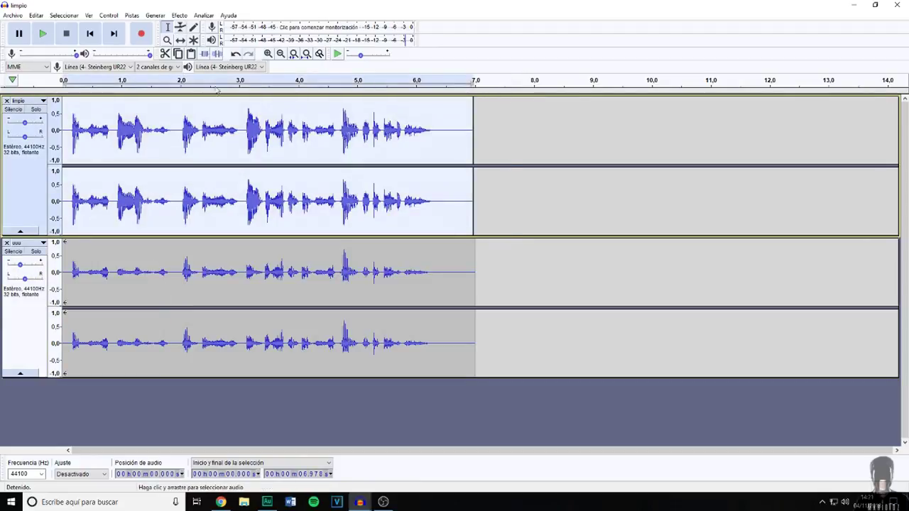
pyautogui.click(179, 15)
pyautogui.click(264, 167)
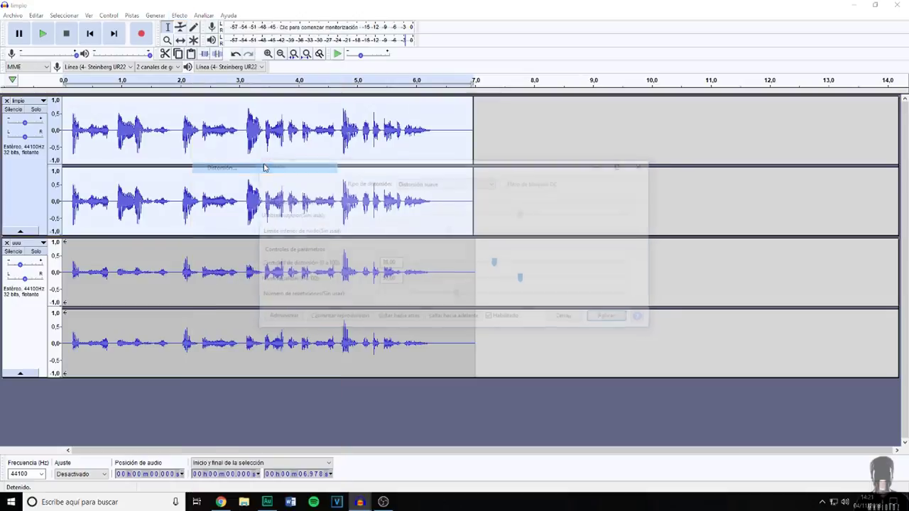
pyautogui.click(455, 184)
pyautogui.click(455, 184)
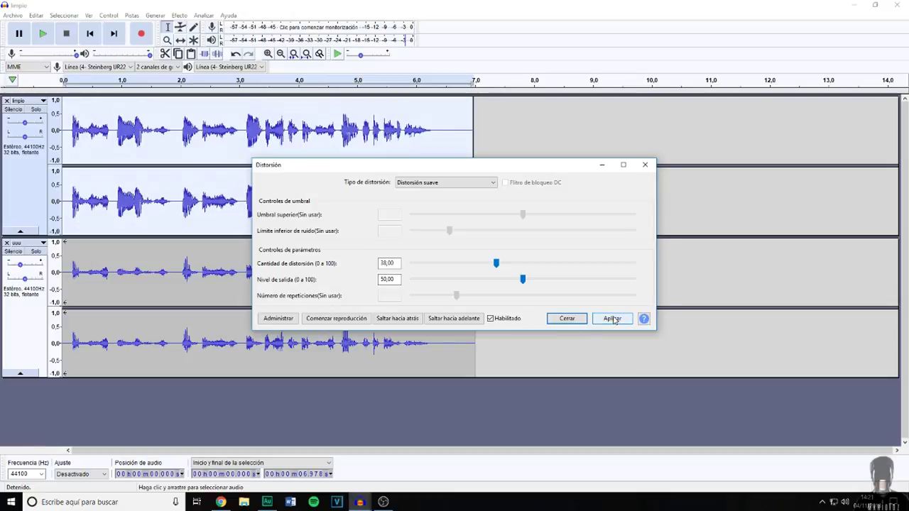
pyautogui.click(567, 319)
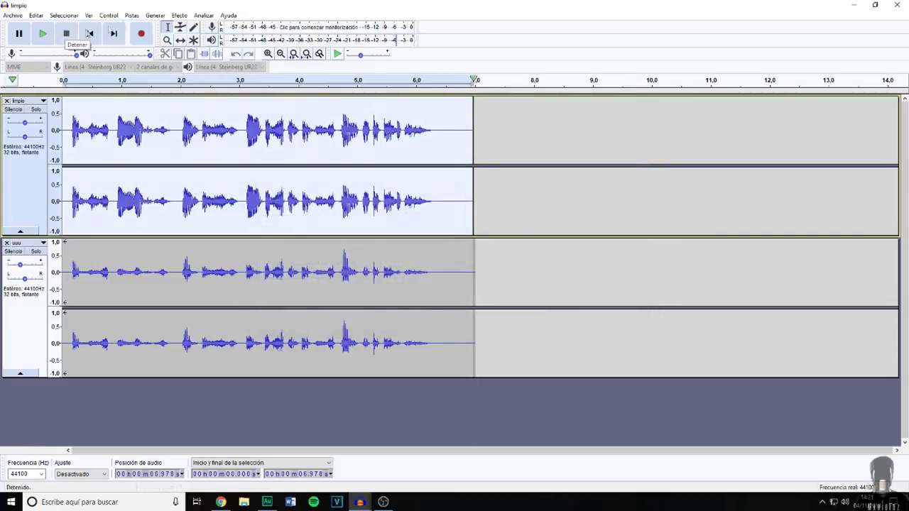
# - Apply Bass and Treble to the limpio clip with bass 2 dB, treble -1 dB and volume 5 dB, and play the result
pyautogui.click(179, 15)
pyautogui.click(229, 210)
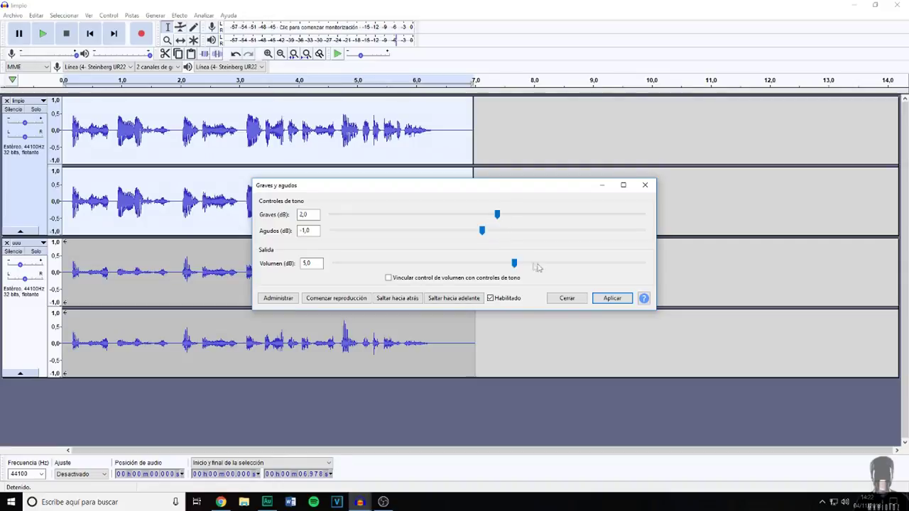
pyautogui.click(611, 298)
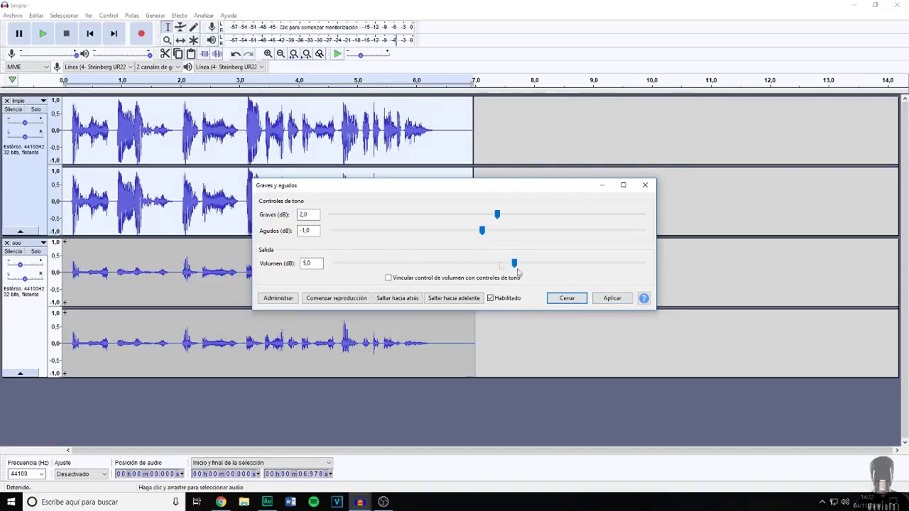
pyautogui.click(567, 298)
pyautogui.click(50, 37)
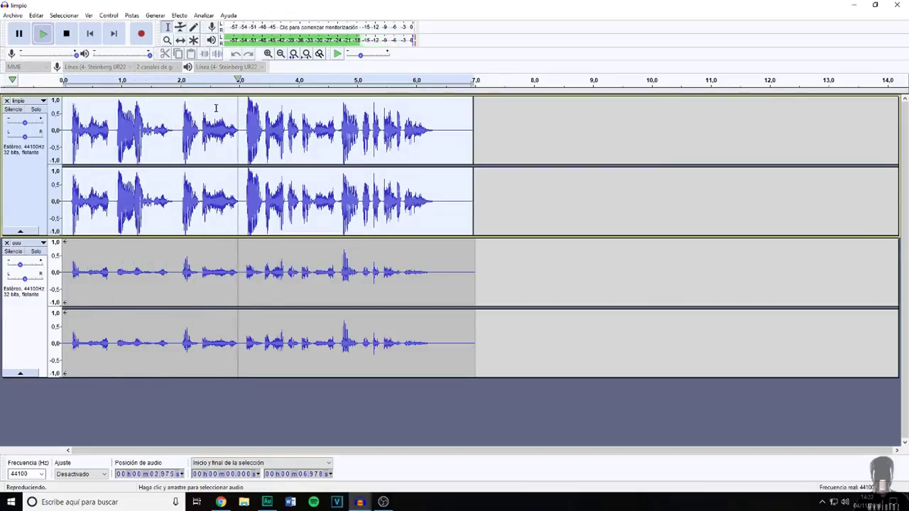
# - Amplify the limpio peak between about 3.09 and 3.22 s by about -2.4 dB and play the mix
pyautogui.click(244, 120)
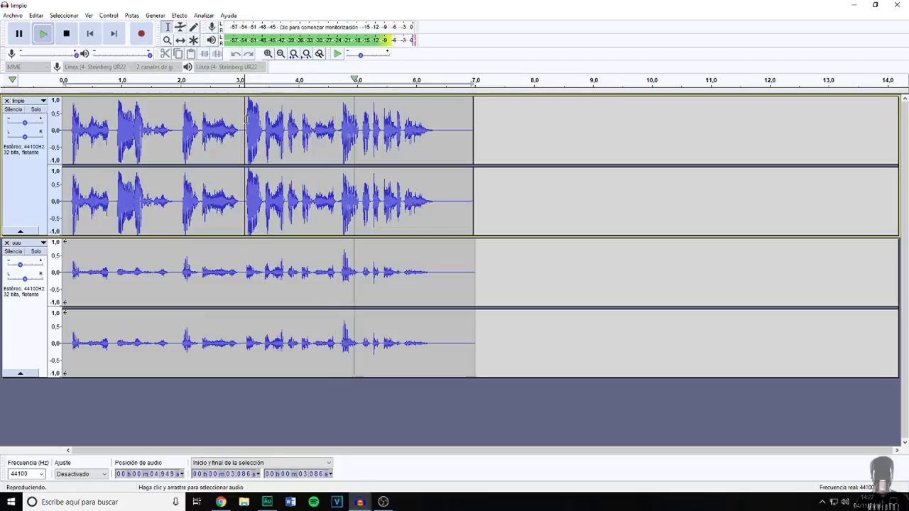
pyautogui.moveTo(244, 121); pyautogui.dragTo(252, 121)
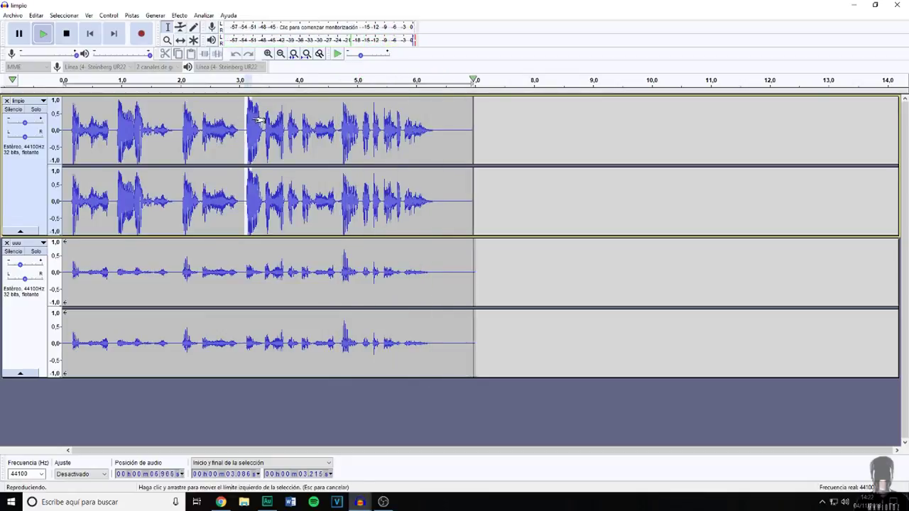
pyautogui.click(179, 15)
pyautogui.click(224, 54)
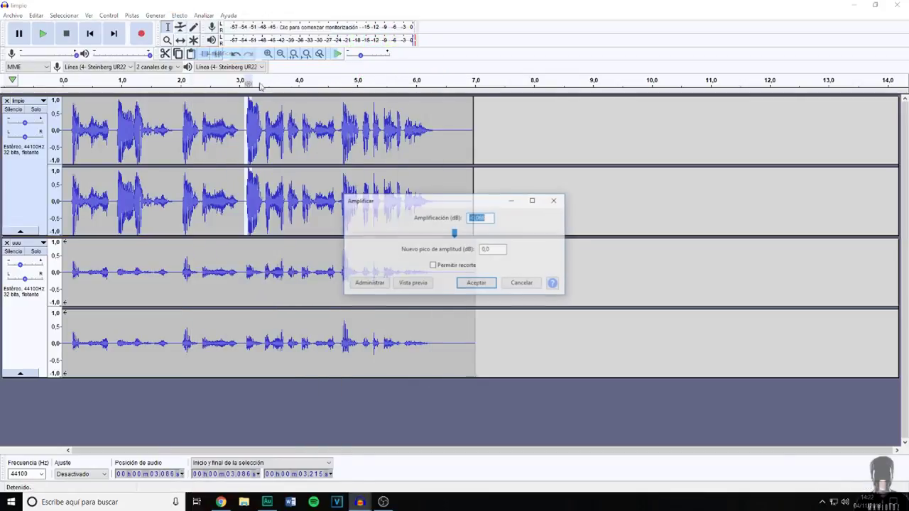
pyautogui.moveTo(456, 233); pyautogui.dragTo(454, 233)
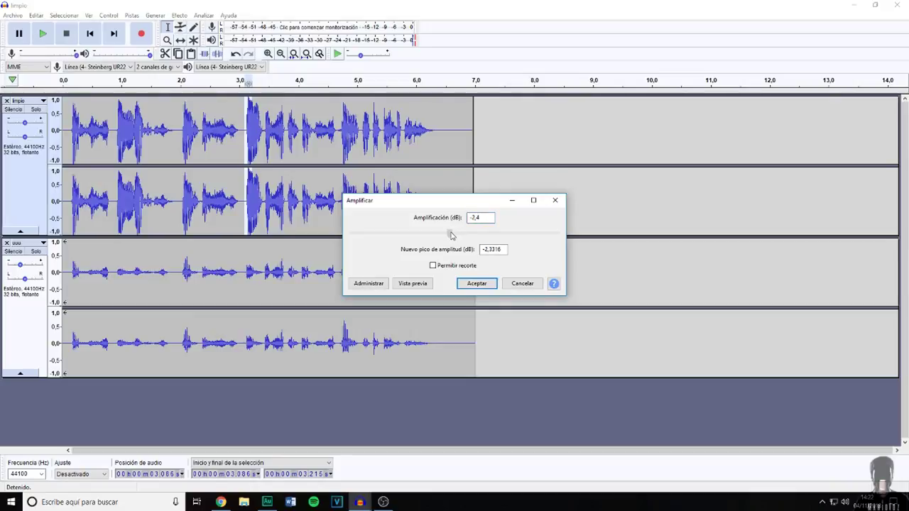
pyautogui.click(487, 283)
pyautogui.press('space')
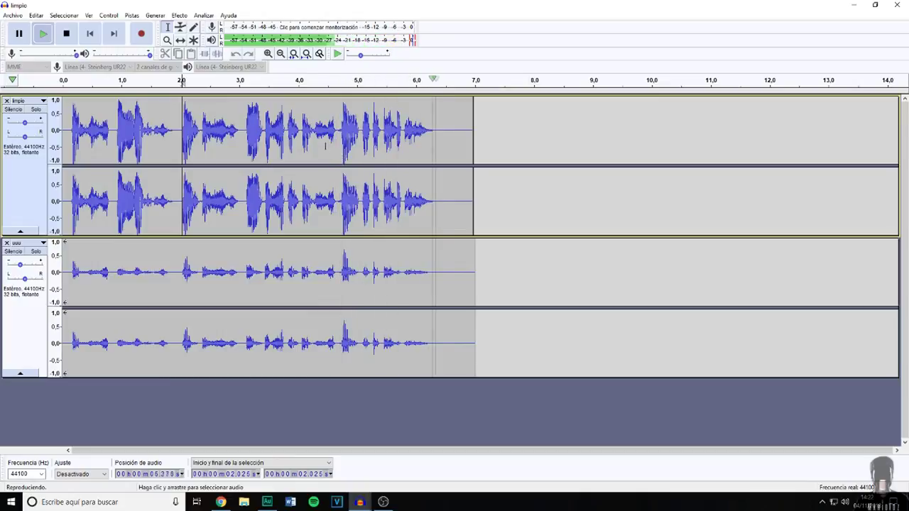
pyautogui.click(279, 150)
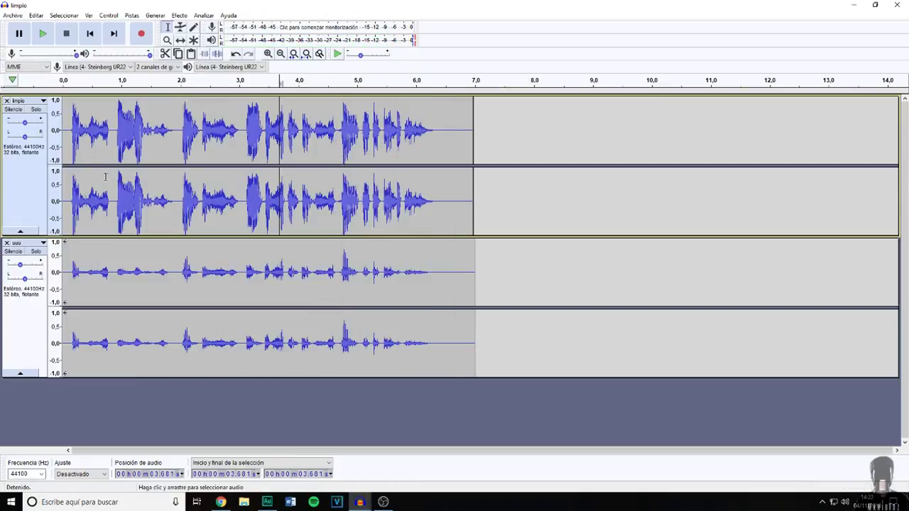
# - Switch to Adobe Audition and load the Destructor sónico effects rack preset on the venomee.mp3 file
pyautogui.click(267, 502)
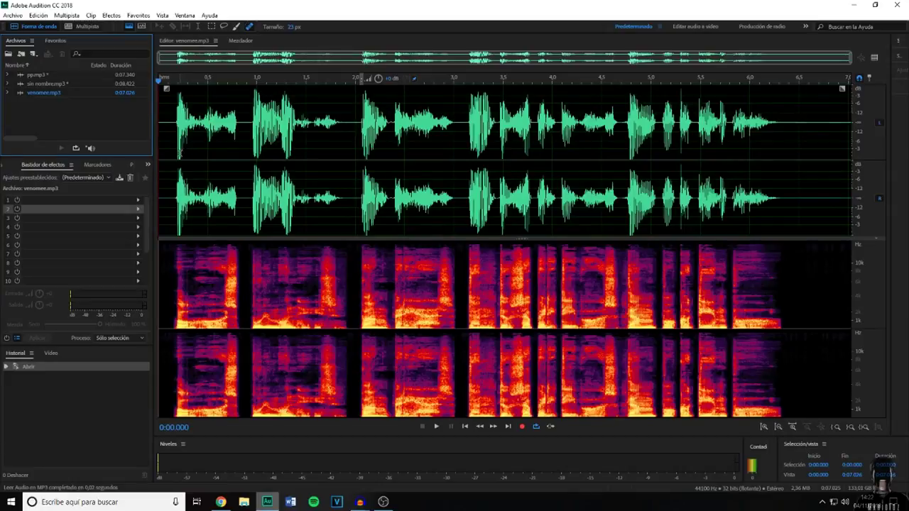
pyautogui.click(86, 178)
pyautogui.click(133, 224)
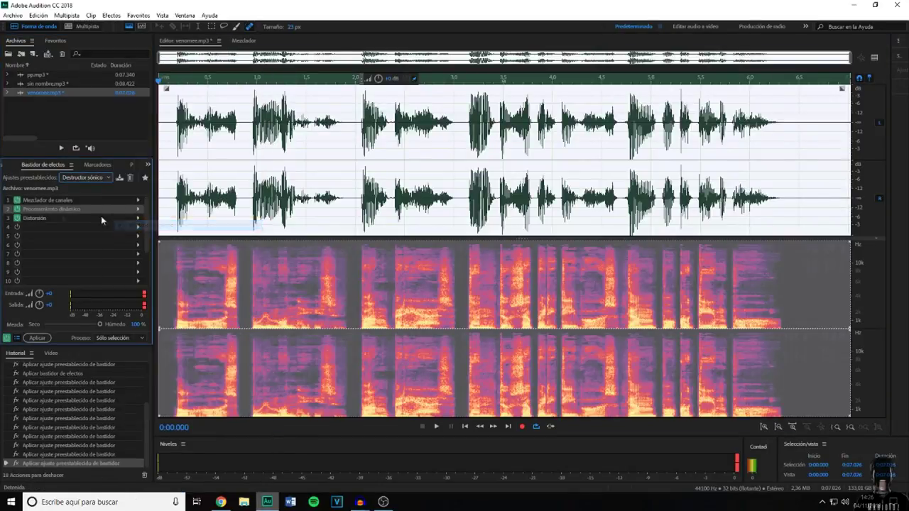
# - Edit the rack's Distortion effect: set the positive curve's middle point to about -23 dB → -20.5 dB and slightly raise the negative curve's start
pyautogui.click(141, 220)
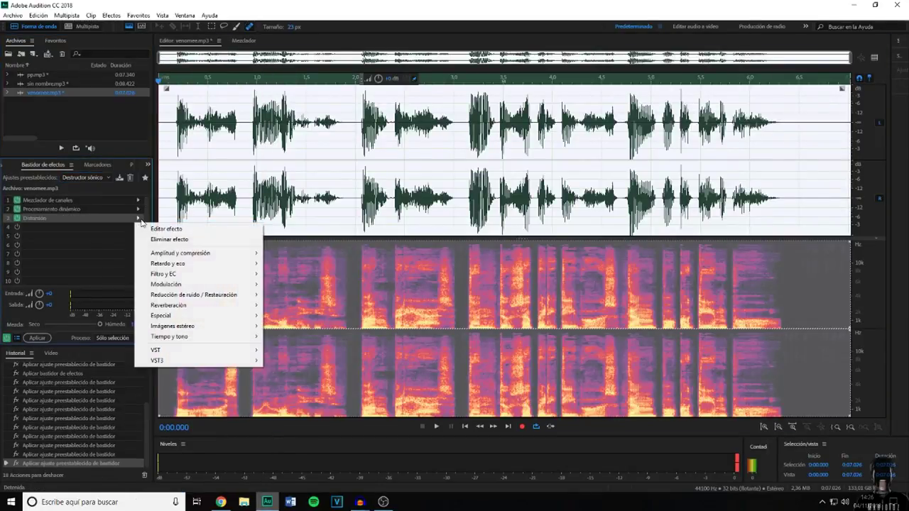
pyautogui.click(162, 230)
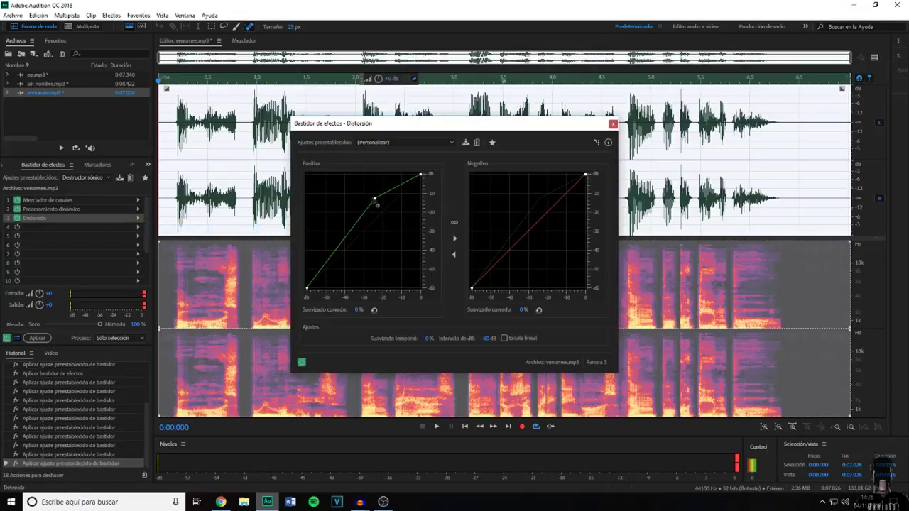
pyautogui.moveTo(376, 200); pyautogui.dragTo(378, 204)
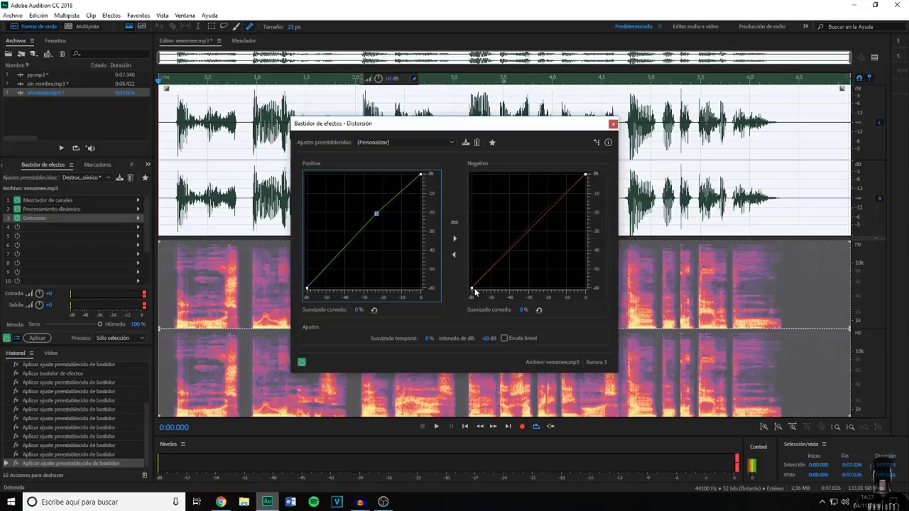
pyautogui.moveTo(473, 290); pyautogui.dragTo(474, 284)
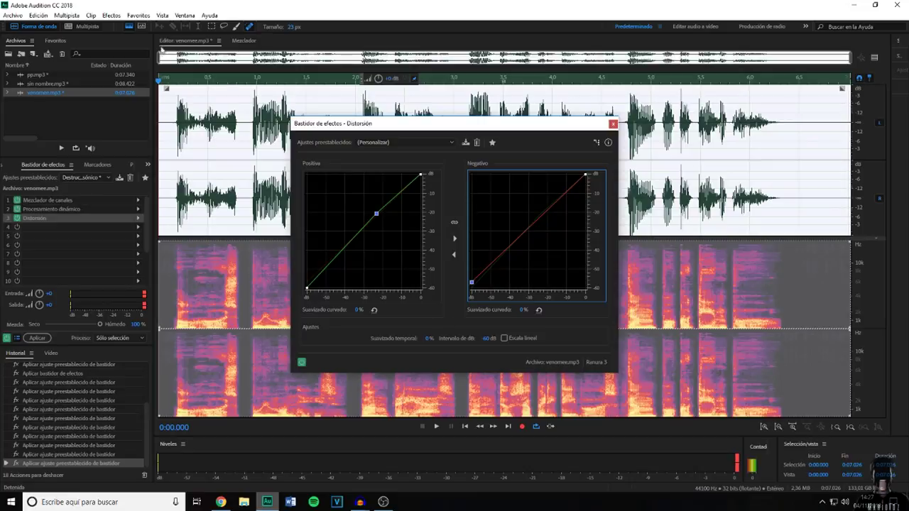
pyautogui.click(440, 425)
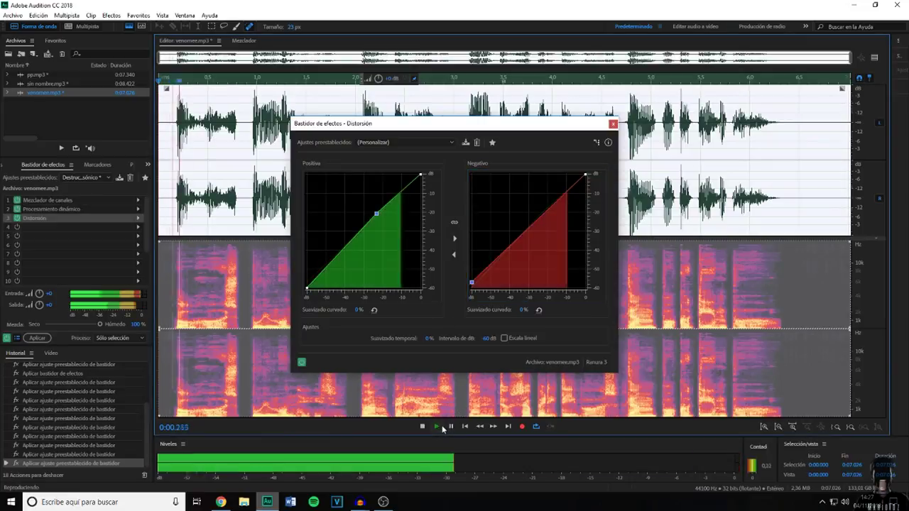
pyautogui.moveTo(377, 215)
pyautogui.mouseDown()
pyautogui.moveTo(368, 207)
pyautogui.moveTo(378, 214)
pyautogui.mouseUp()
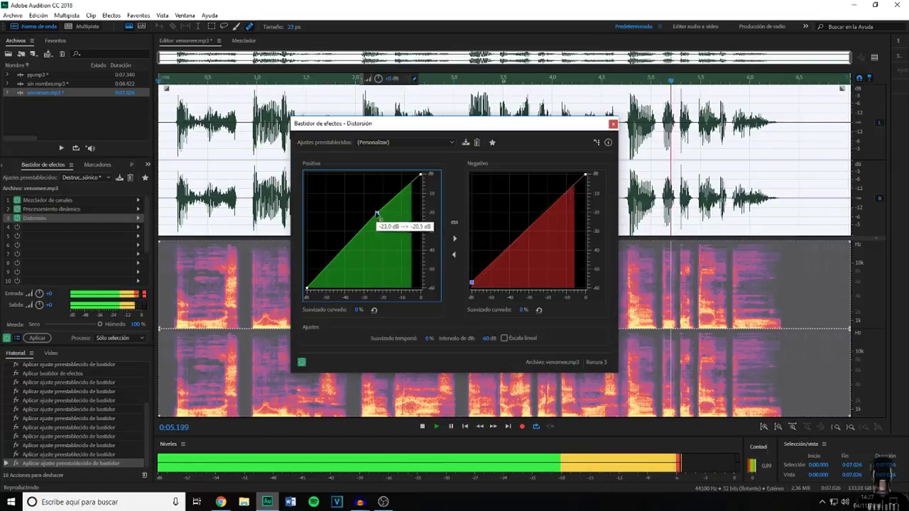
pyautogui.click(613, 123)
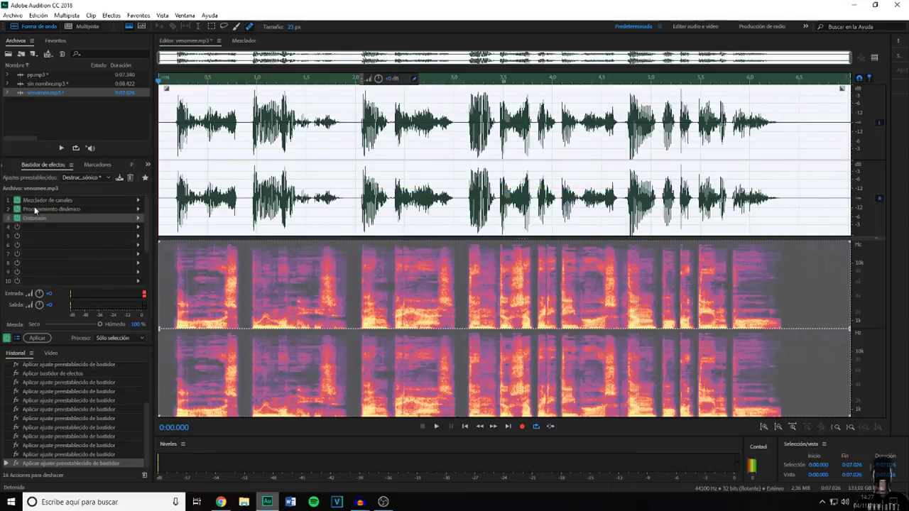
# - Apply the effects rack to the venomee.mp3 audio and play the processed clip from about 0.5 s
pyautogui.click(39, 338)
pyautogui.click(210, 177)
pyautogui.press('space')
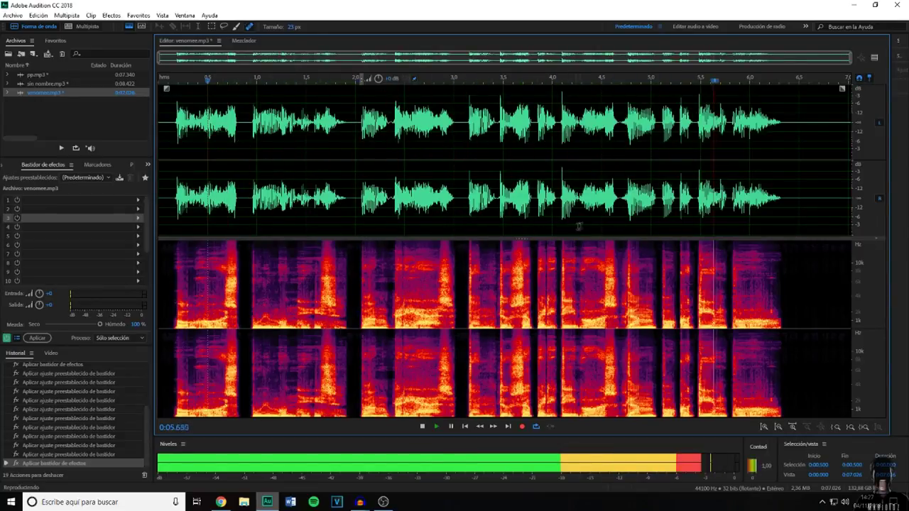
pyautogui.press('space')
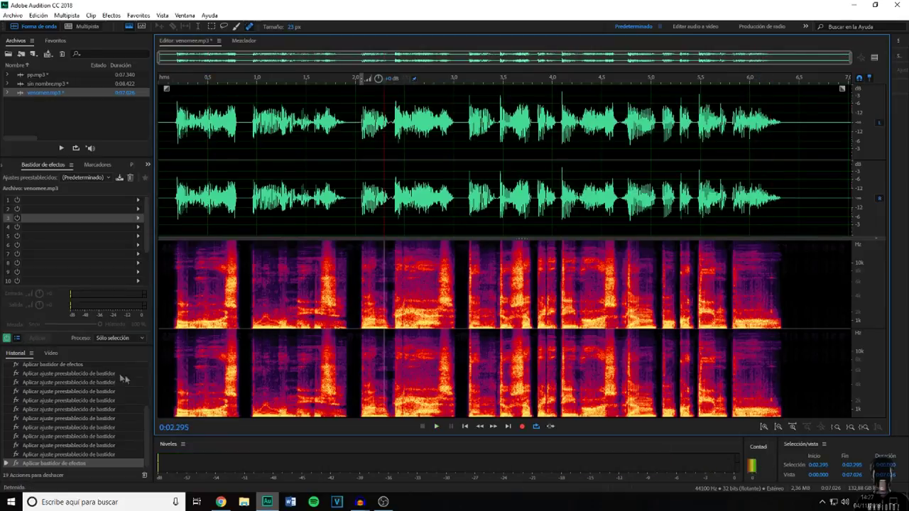